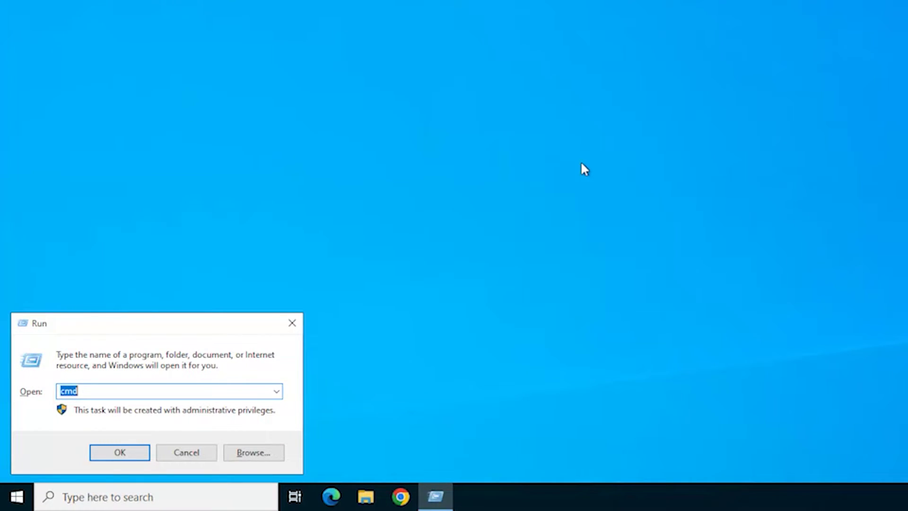
type("gpe")
type(".msc")
Launch the Local Group Policy Editor and enlarge its window and tree pane.
key("Return")
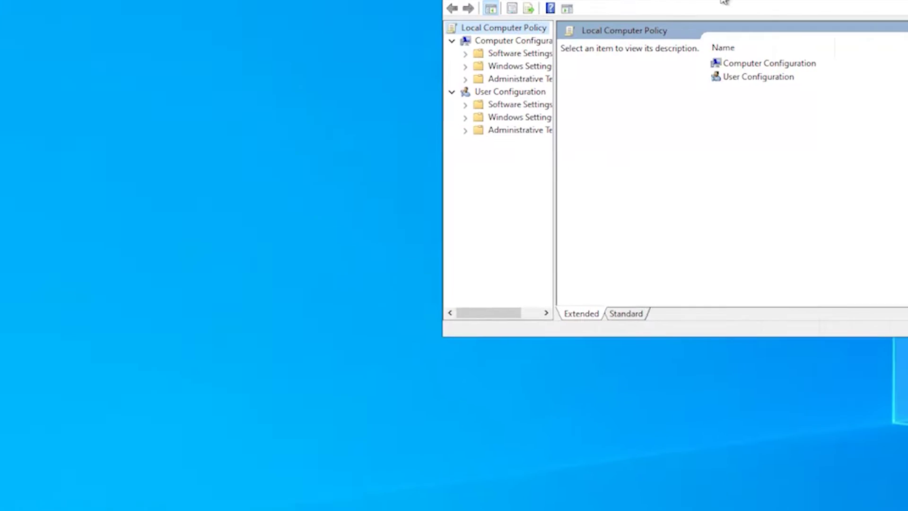
left_click_drag(749, 213, 811, 213)
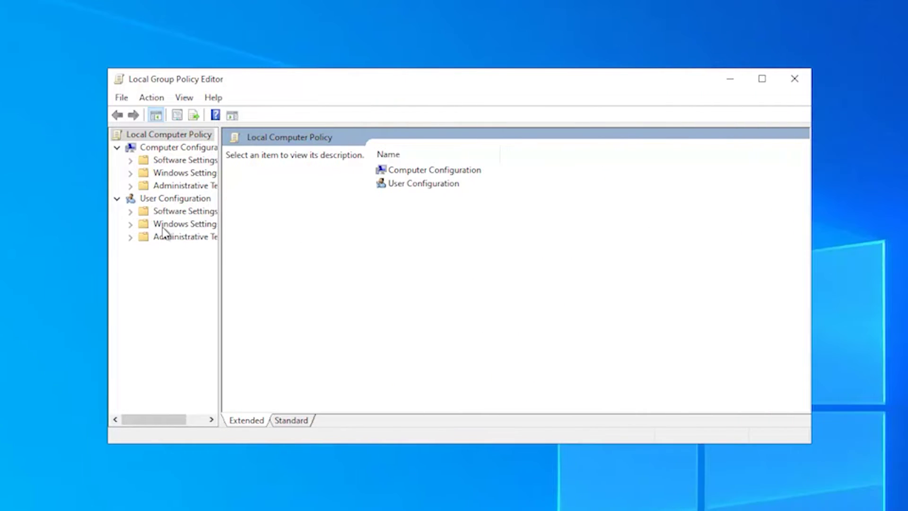
left_click_drag(285, 269, 335, 264)
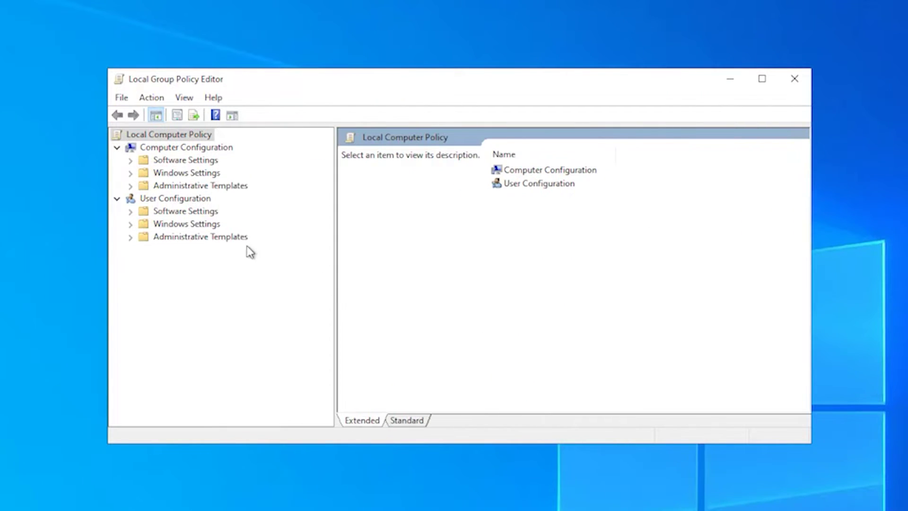
Navigate Computer Configuration > Administrative Templates > System to Credentials Delegation.
left_click(164, 149)
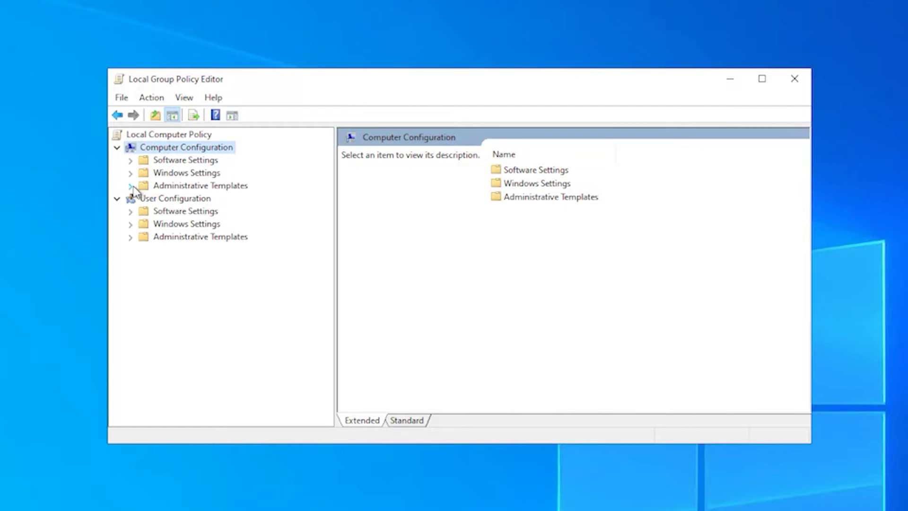
left_click(131, 185)
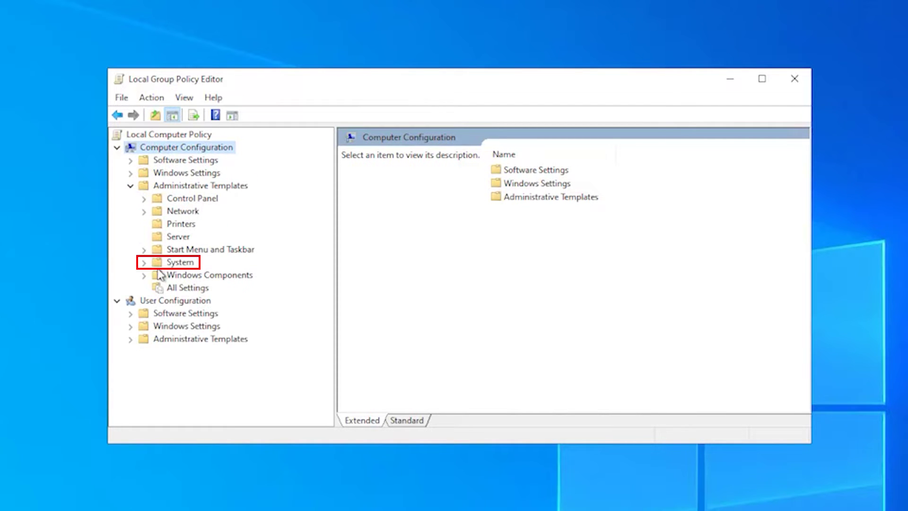
left_click(144, 262)
left_click(213, 186)
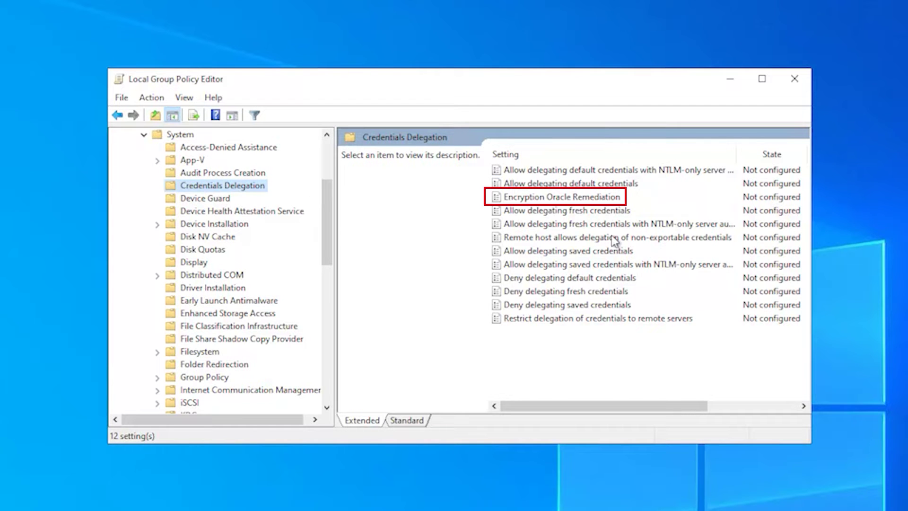
Enable Encryption Oracle Remediation with Protection Level set to Vulnerable and apply it.
left_click(541, 199)
double_click(542, 199)
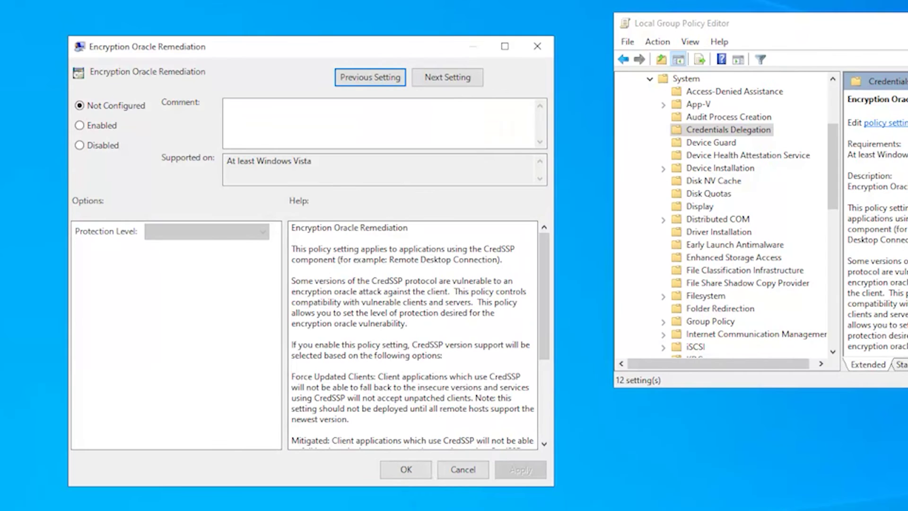
left_click(100, 128)
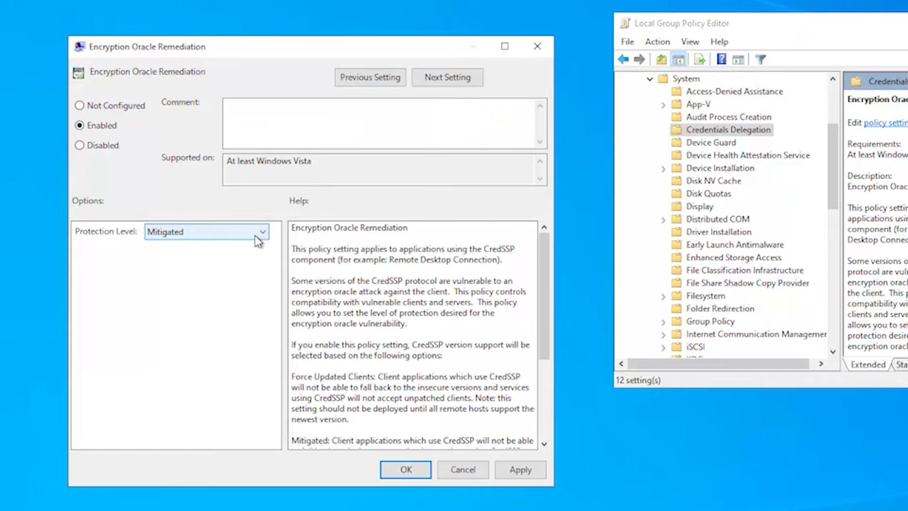
left_click(258, 235)
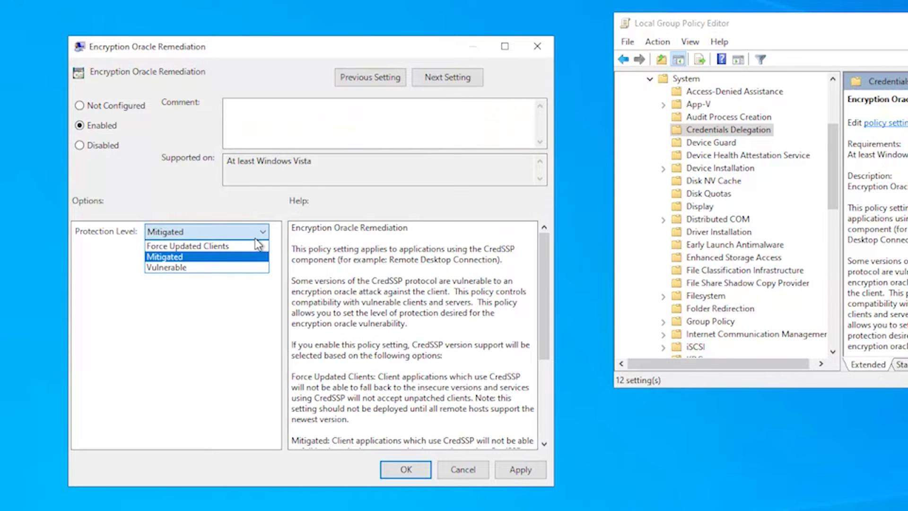
left_click(198, 268)
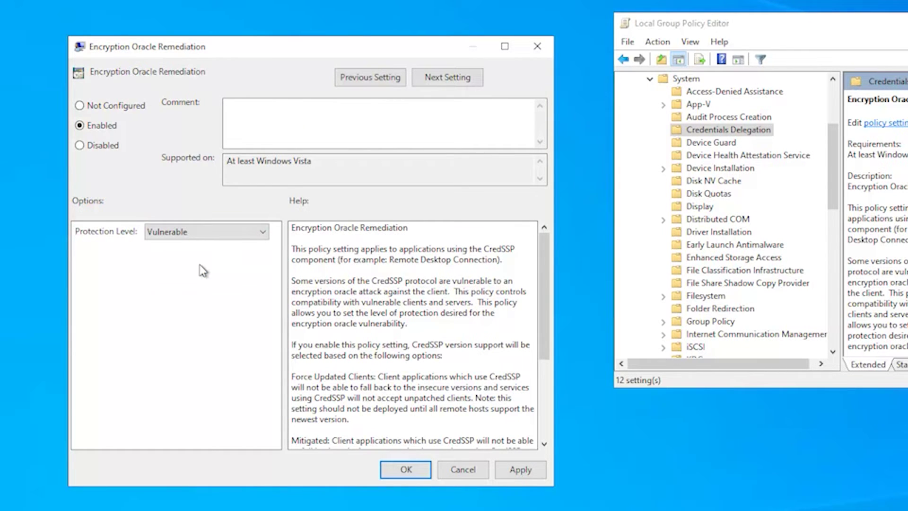
left_click(532, 475)
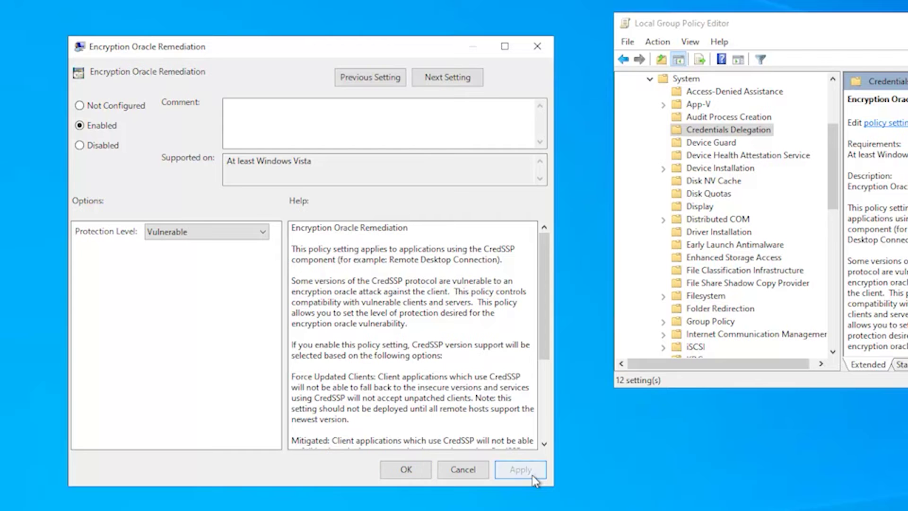
left_click(403, 470)
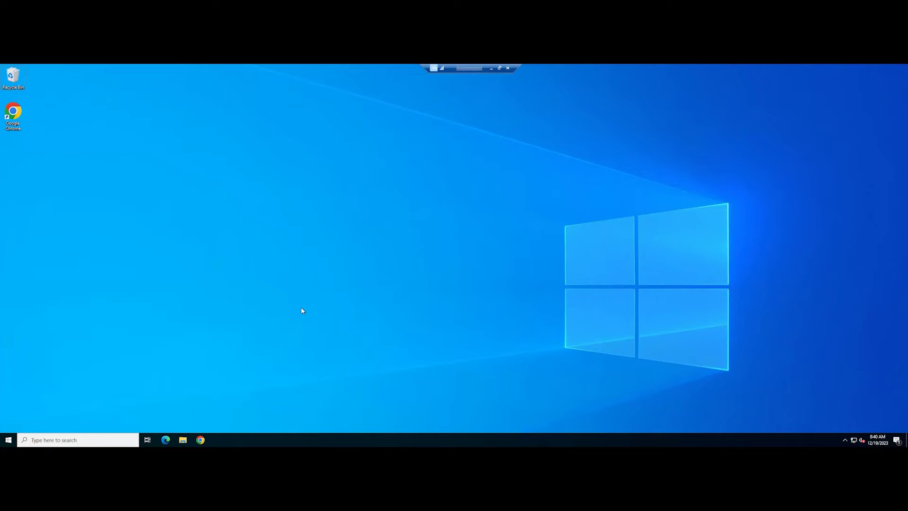
Launch the Registry Editor from the Run box with regedit.
key("super+r")
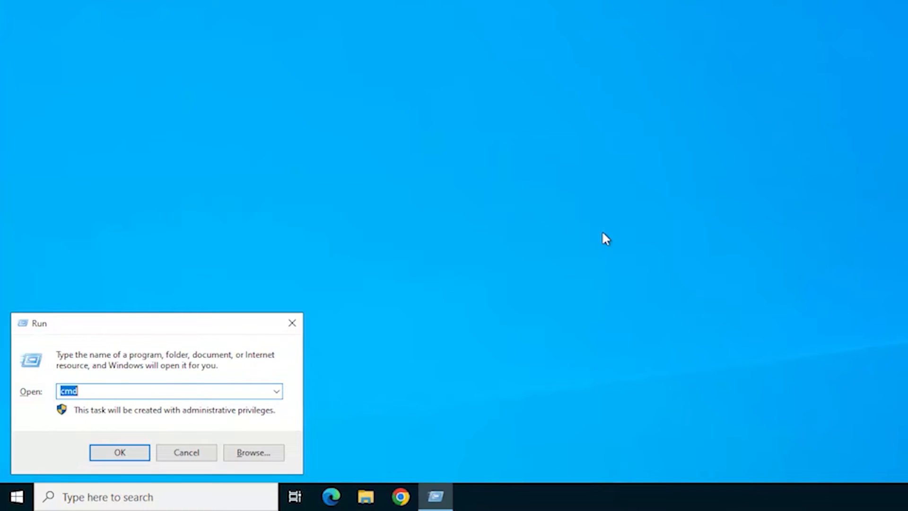
type("regedit")
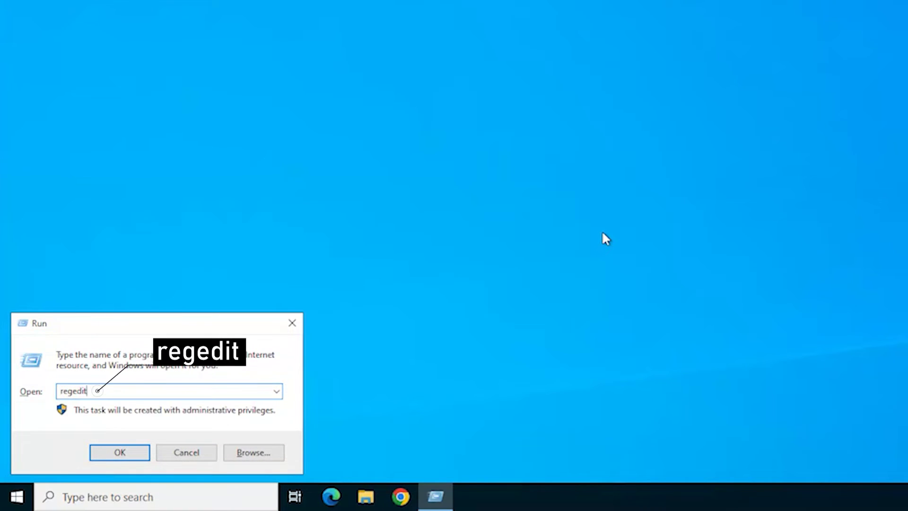
key("Return")
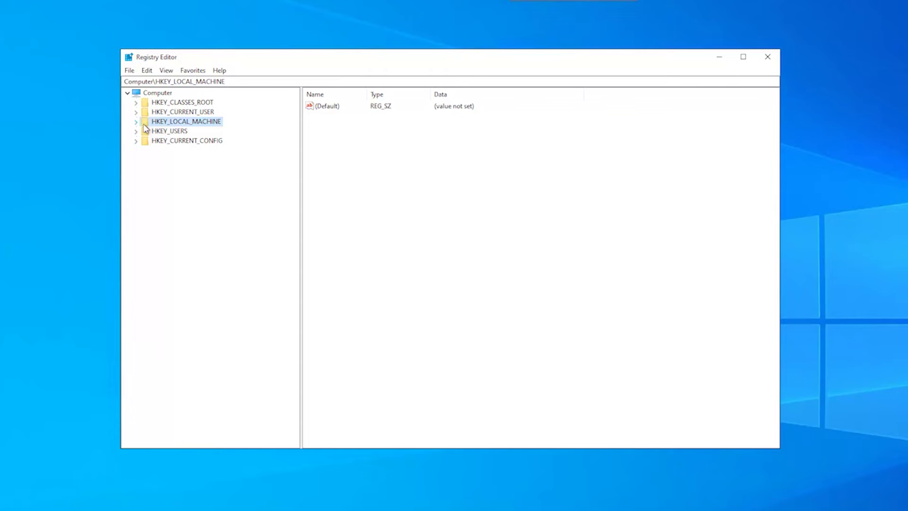
Expand HKEY_LOCAL_MACHINE > SOFTWARE > Microsoft > Windows in the registry tree.
left_click(137, 121)
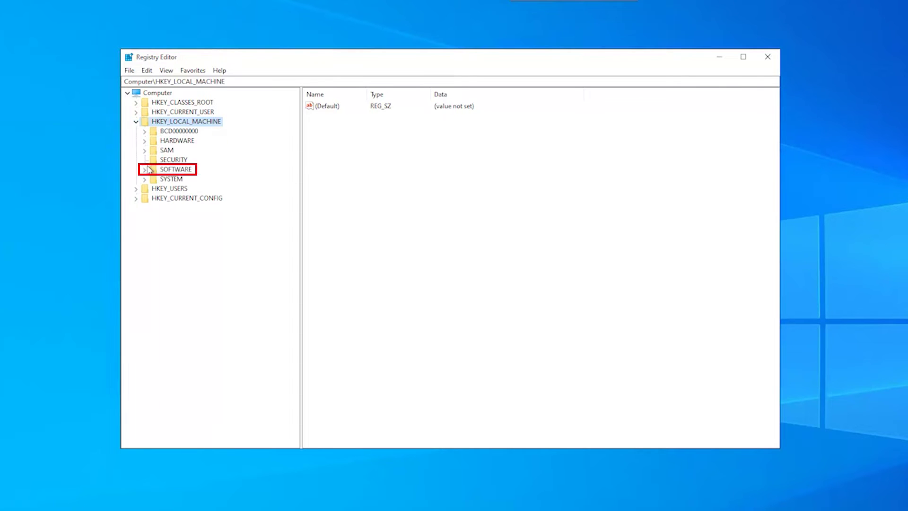
left_click(173, 169)
double_click(176, 170)
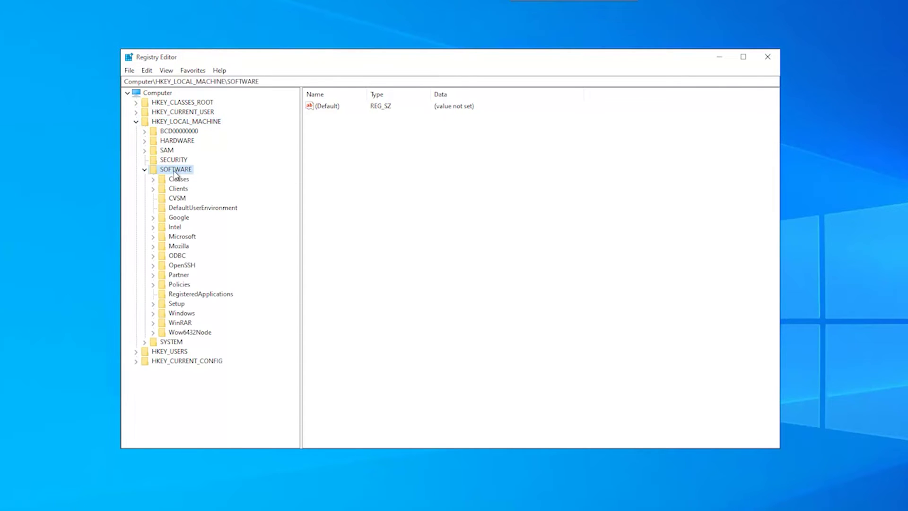
left_click(179, 237)
left_click_drag(293, 142, 293, 369)
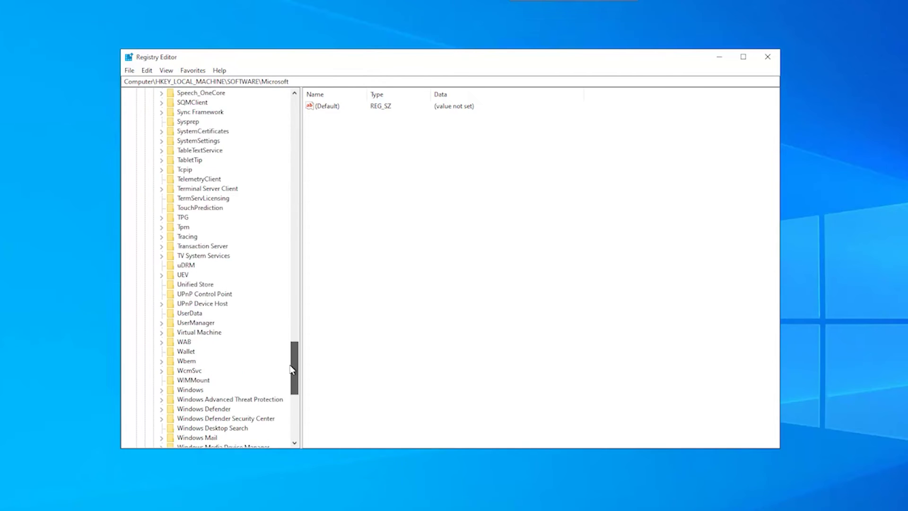
left_click(190, 304)
double_click(192, 303)
Expand CurrentVersion > Policies and select the System key.
left_click(180, 276)
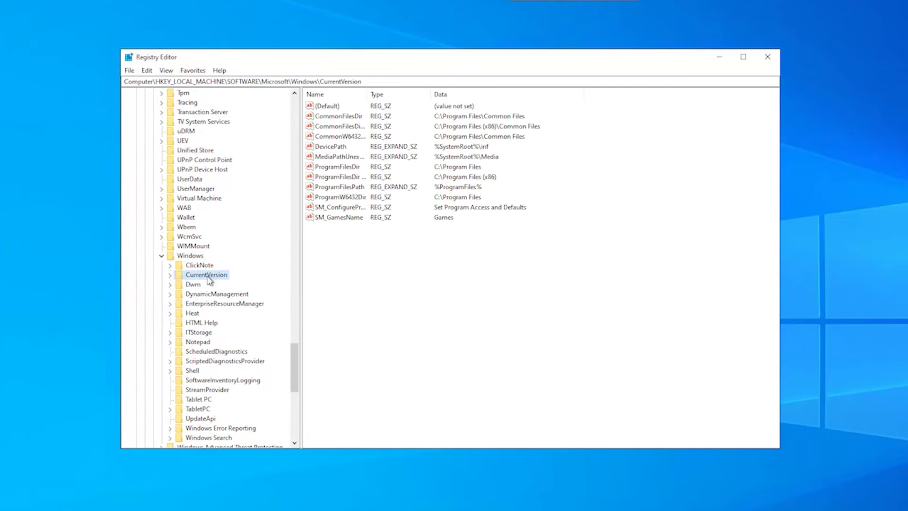
left_click(169, 274)
left_click_drag(290, 276, 293, 341)
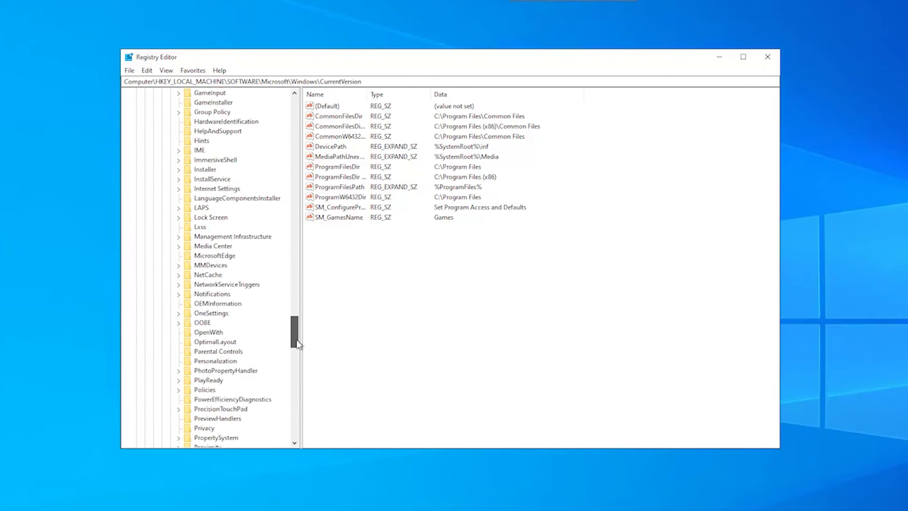
left_click(205, 227)
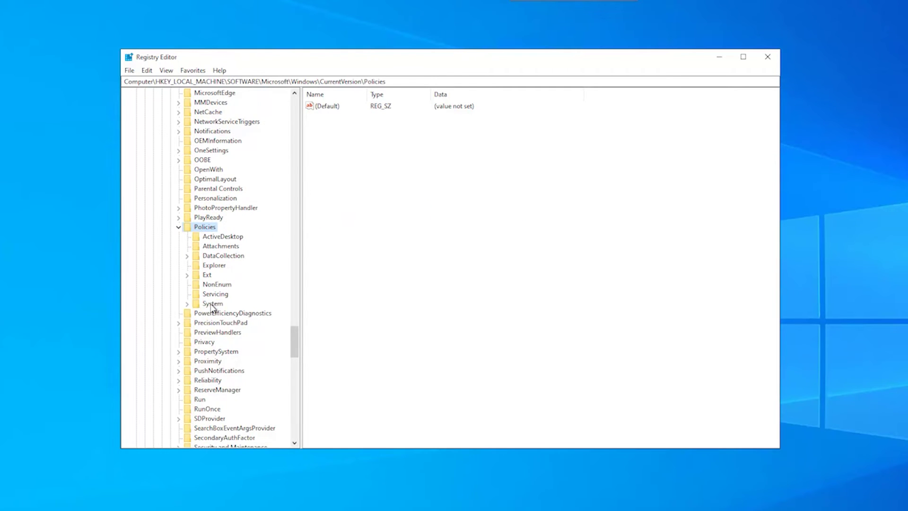
left_click(212, 304)
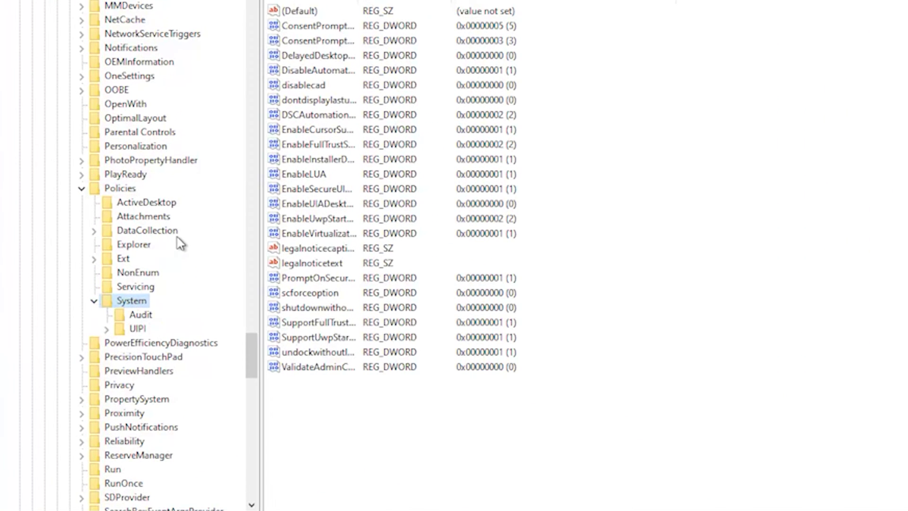
Create a new CredSSP key under System.
right_click(131, 304)
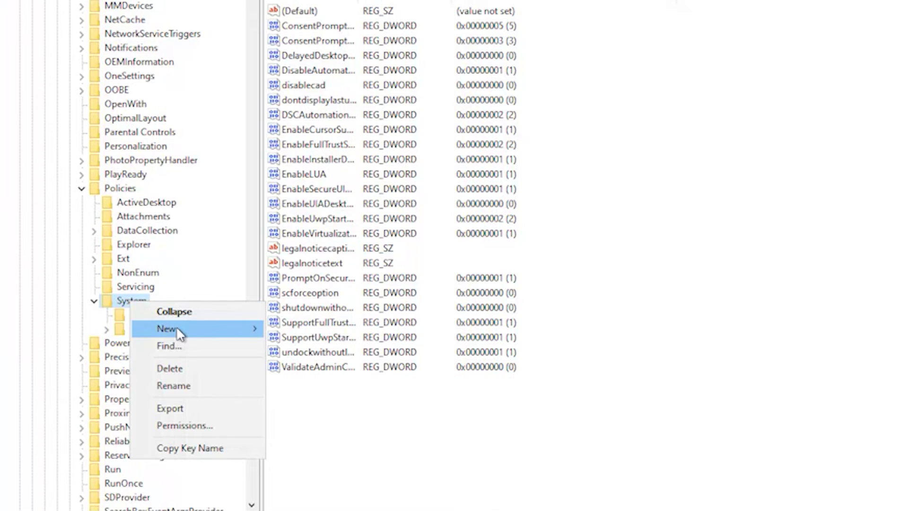
left_click(305, 333)
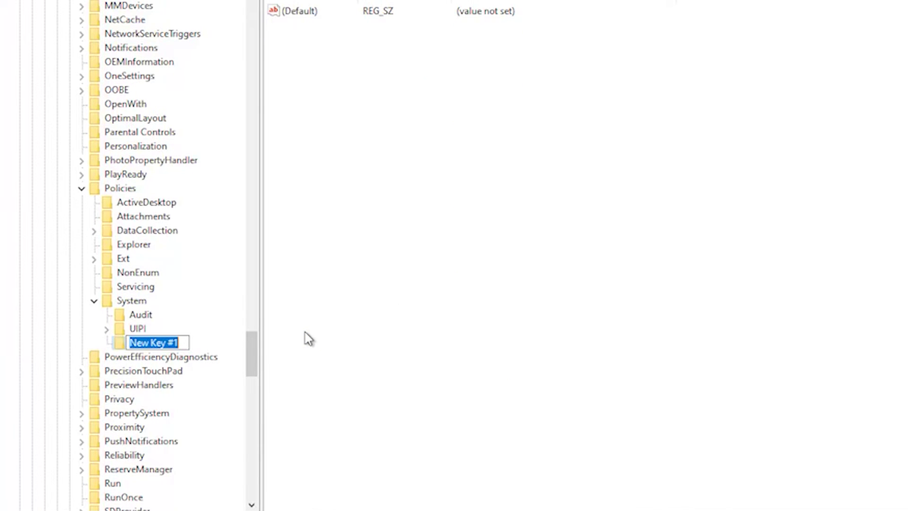
type("CredSSP")
key("Return")
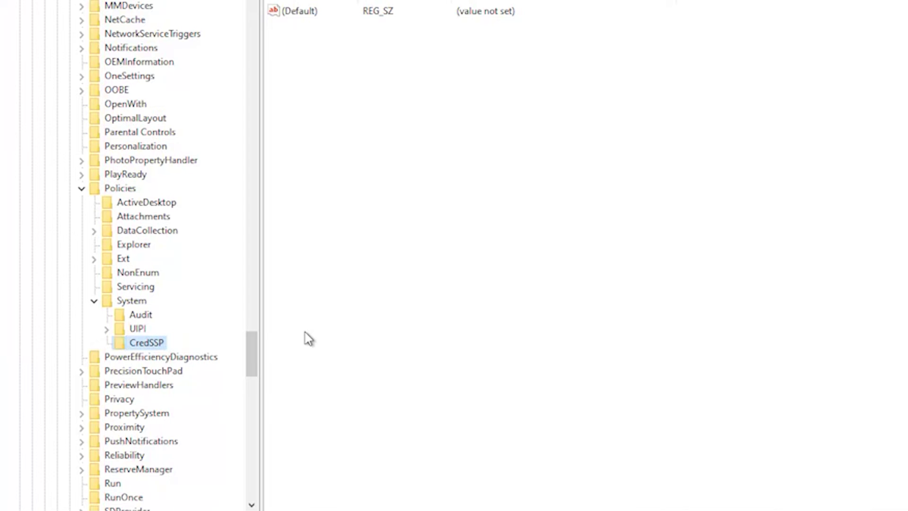
Create a Parameters key inside CredSSP.
right_click(155, 348)
mouse_move(213, 372)
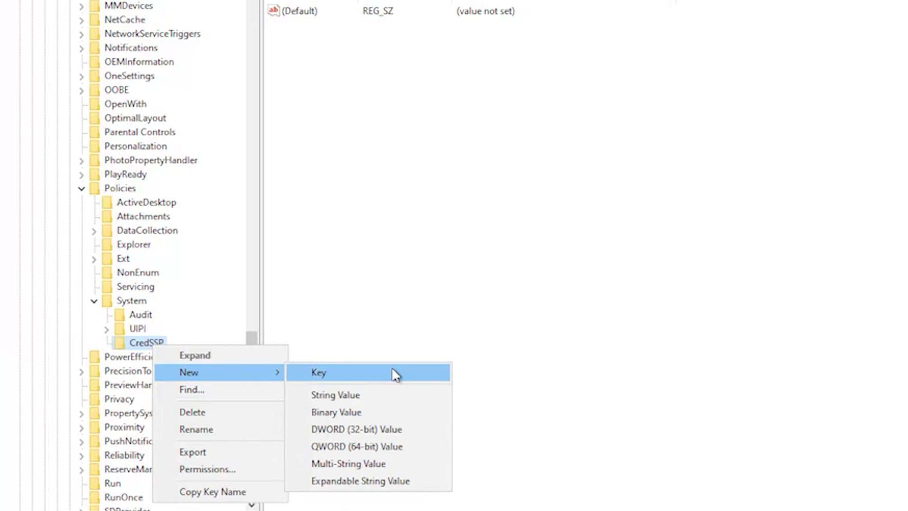
left_click(395, 372)
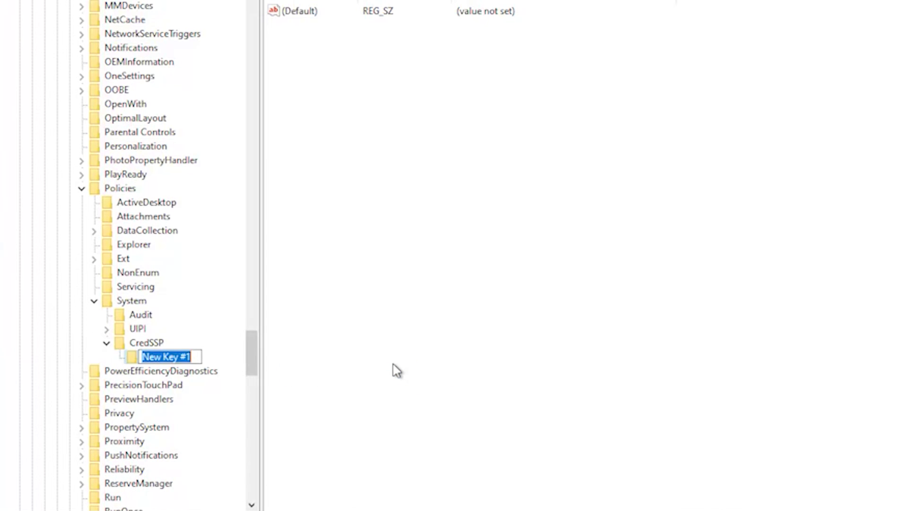
type("Parameters")
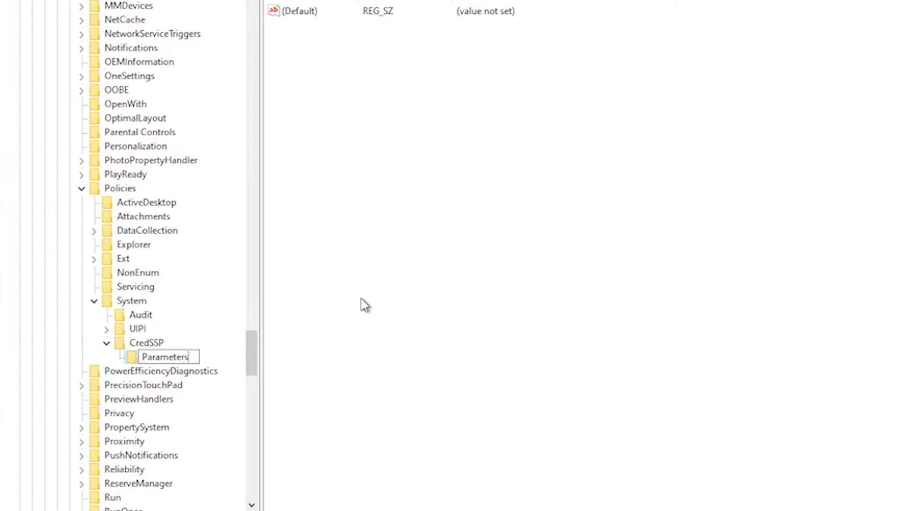
key("Return")
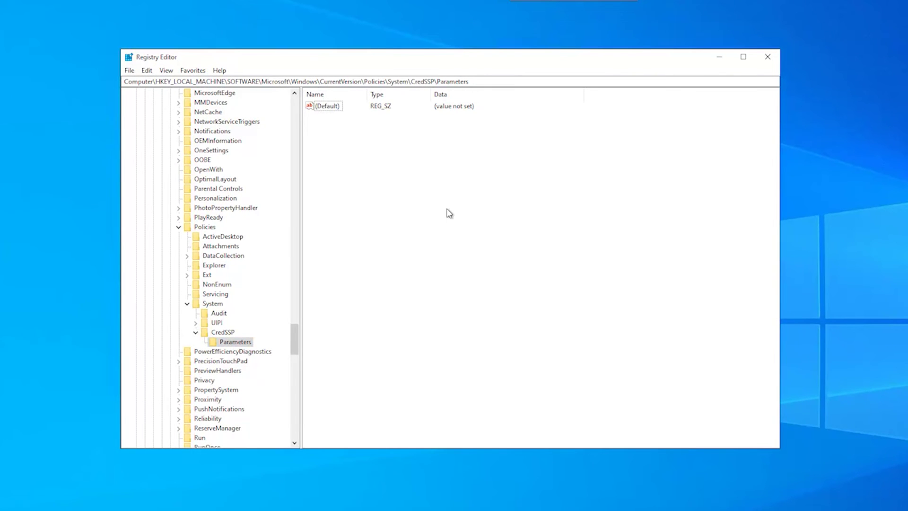
Add a DWORD (32-bit) value named AllowEncryptionOracle under Parameters.
right_click(447, 210)
mouse_move(472, 215)
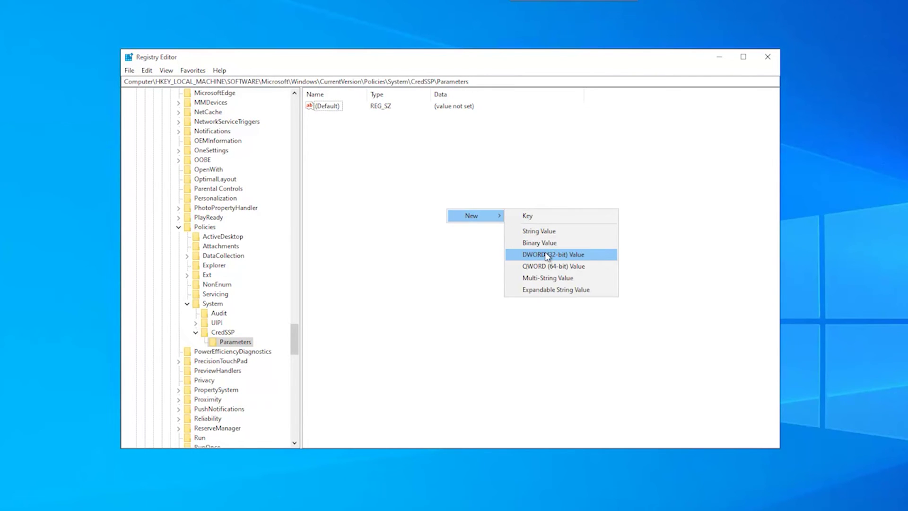
left_click(548, 257)
type("Allo")
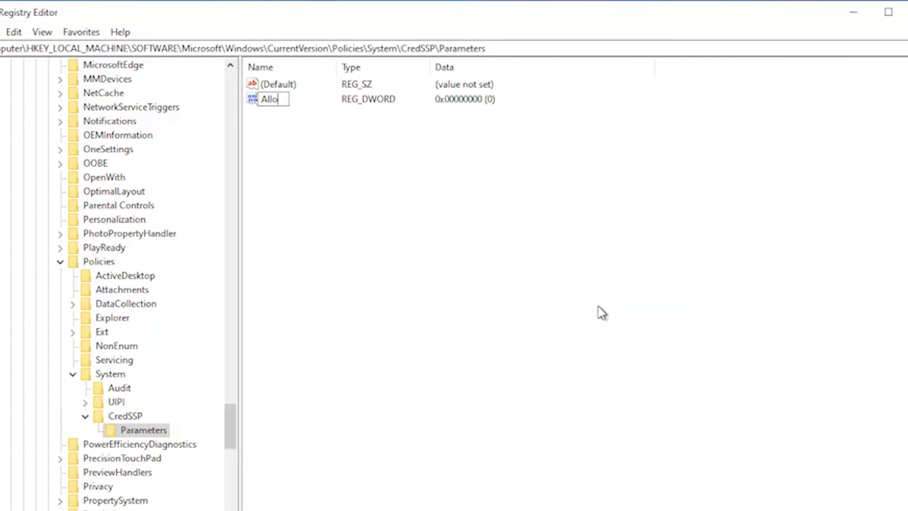
type("wEncryptionOra")
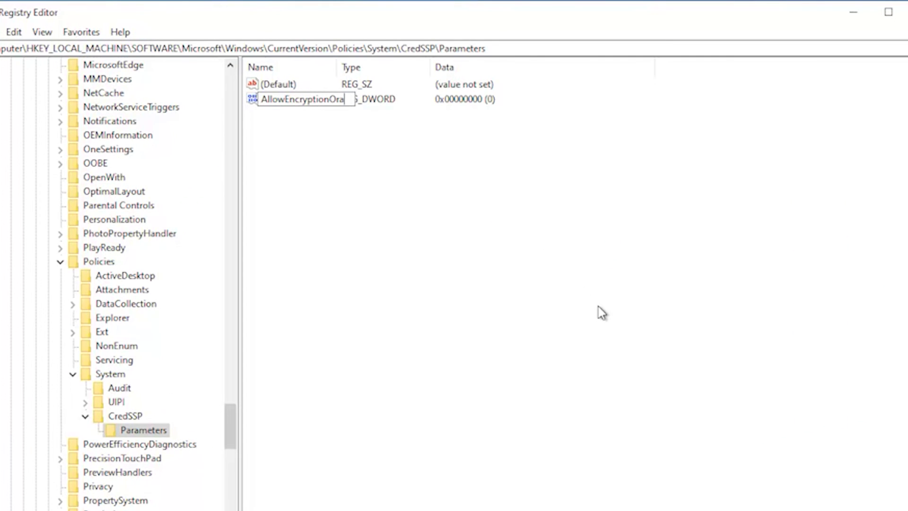
type("cle")
key("Return")
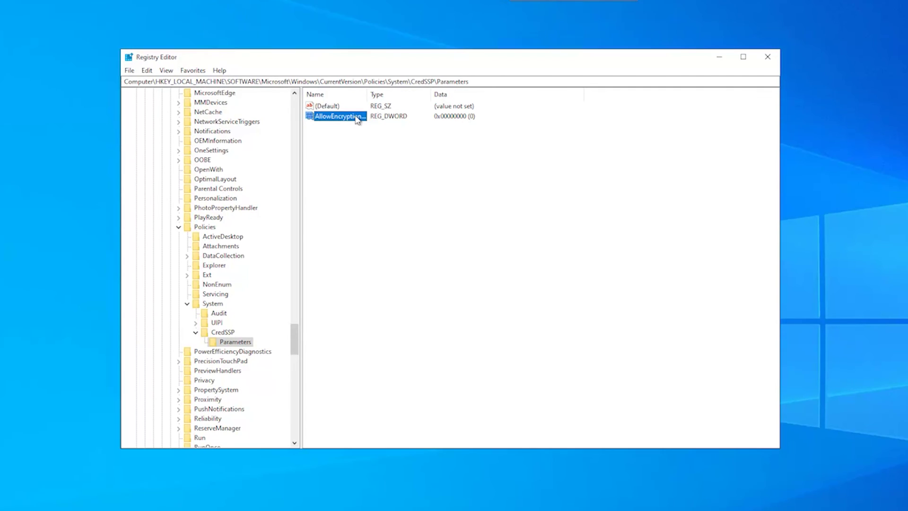
double_click(356, 118)
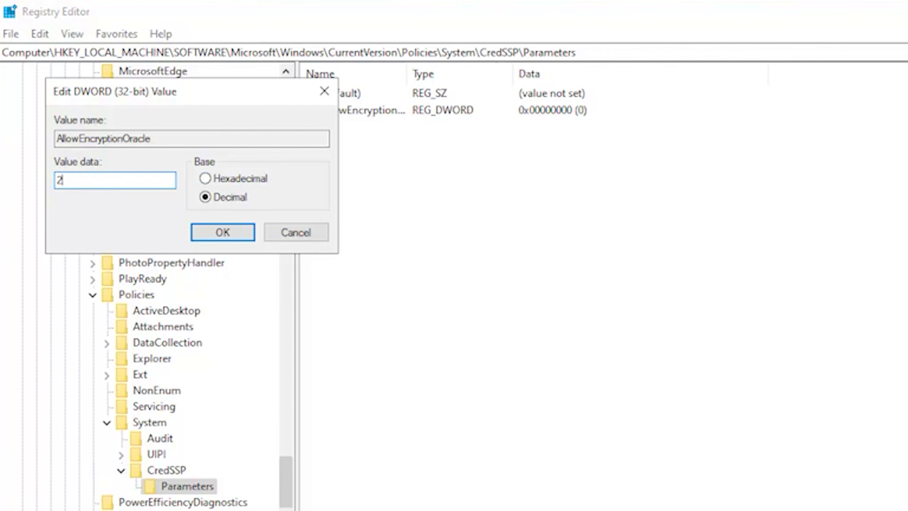
Set AllowEncryptionOracle's value data to 2 (decimal) and save it.
left_click(223, 233)
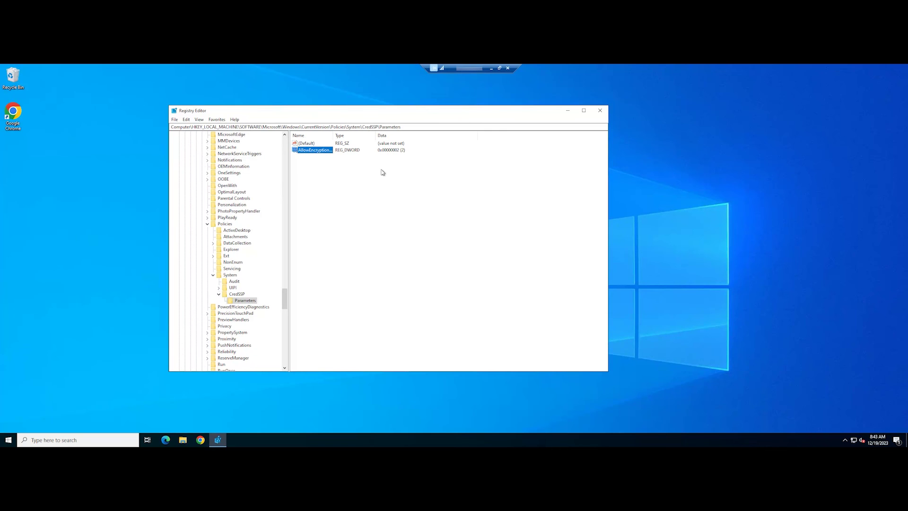